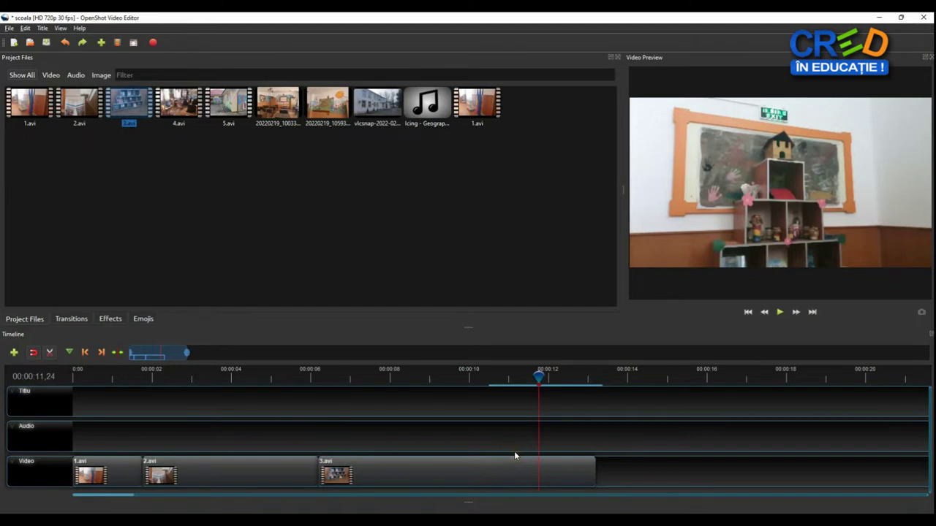
- Slice the 3.avi clip at the playhead with the Razor tool and undo the slice
click(540, 465)
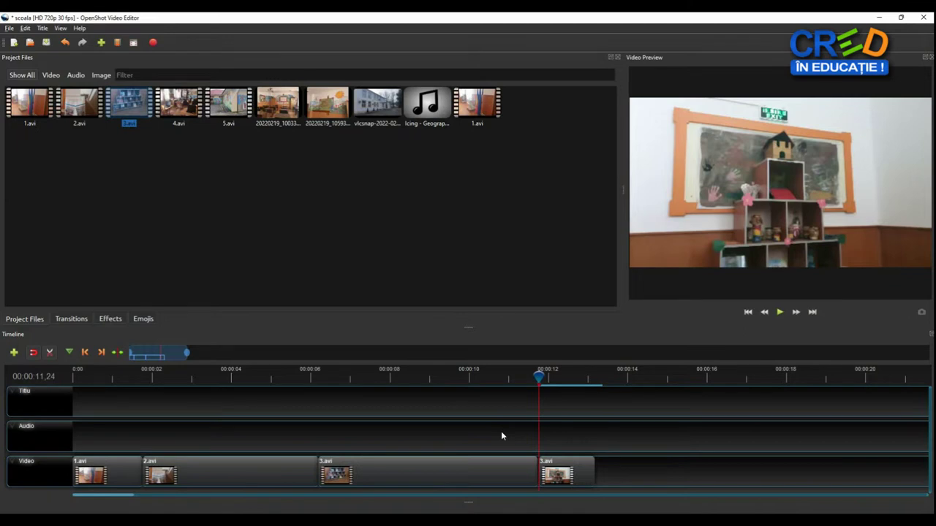
click(590, 415)
key(ctrl+z)
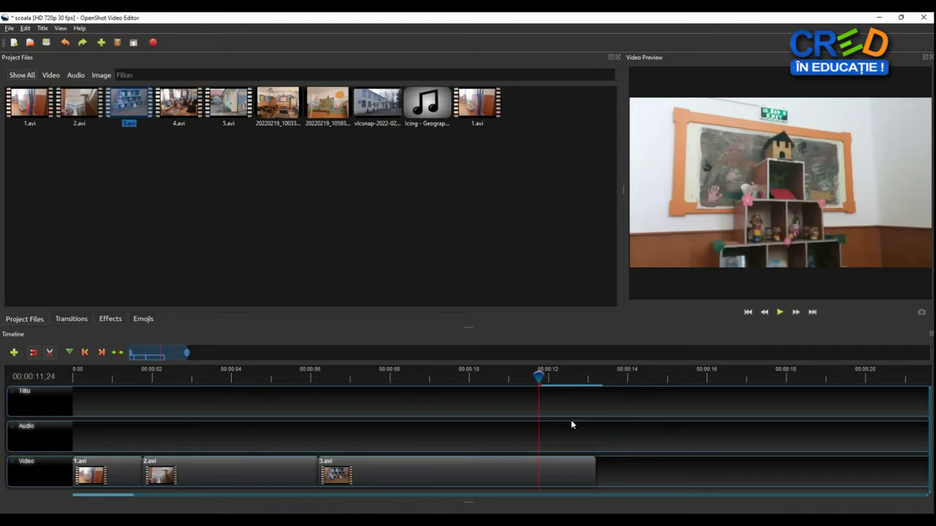
- Save the project and turn off the Razor tool
key(ctrl+s)
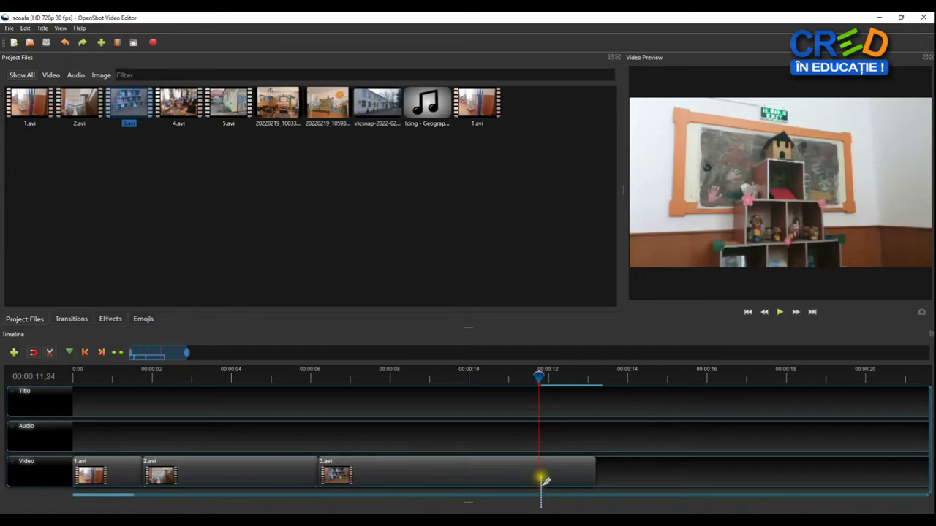
click(49, 353)
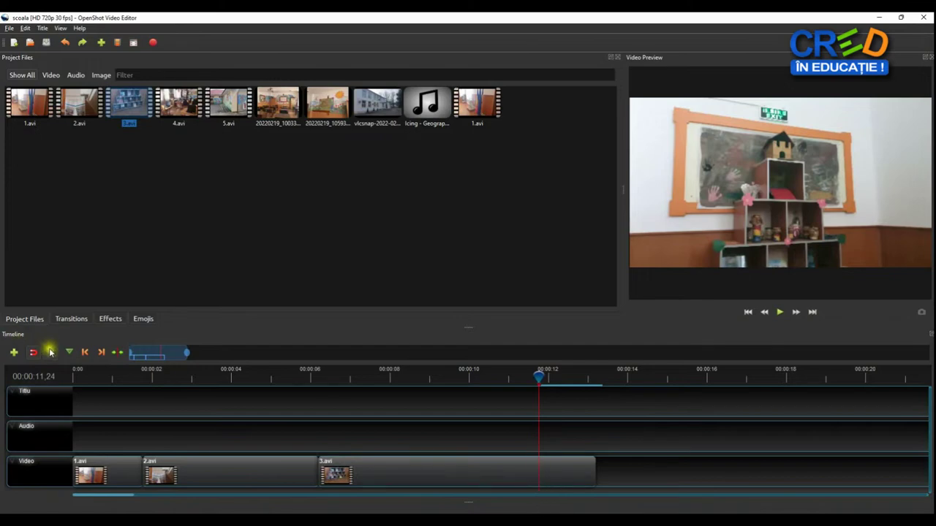
- Examine the Slice options for the 3.avi clip and look up the slicing shortcuts in the keyboard preferences
right_click(541, 464)
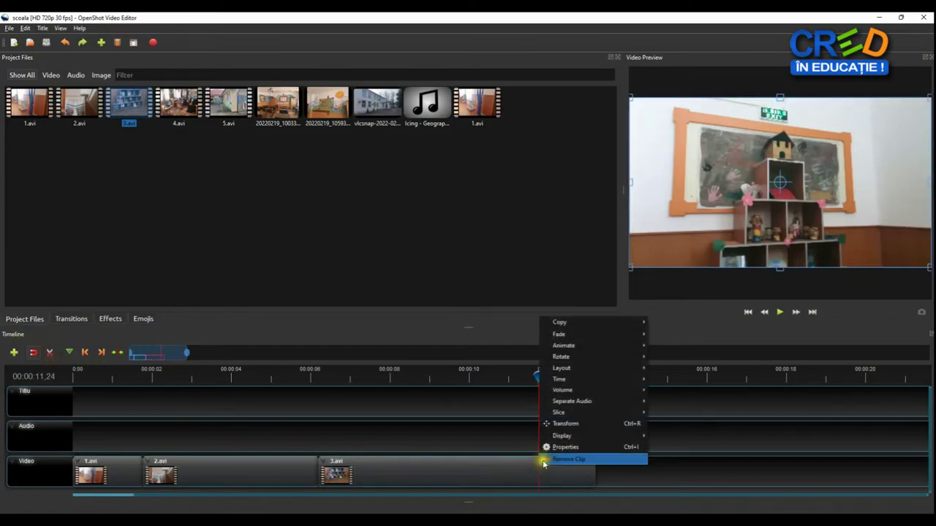
mouse_move(581, 415)
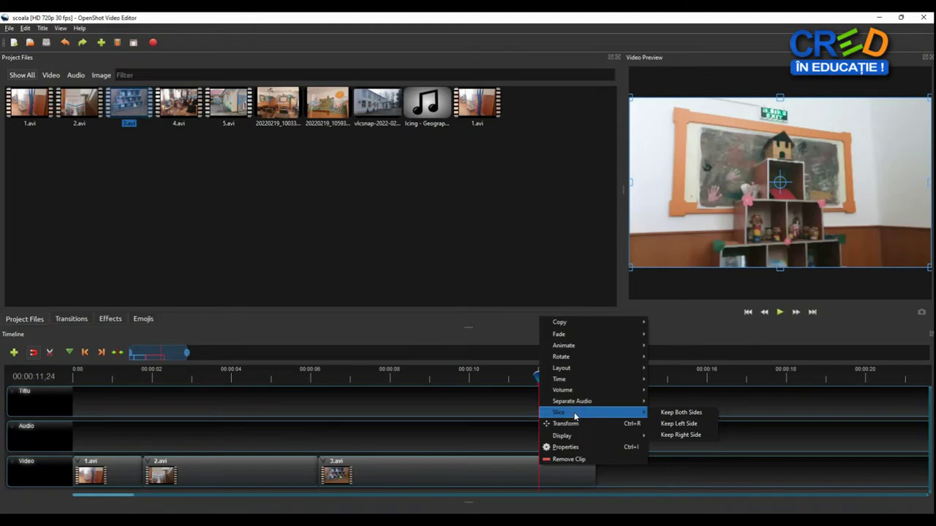
click(25, 28)
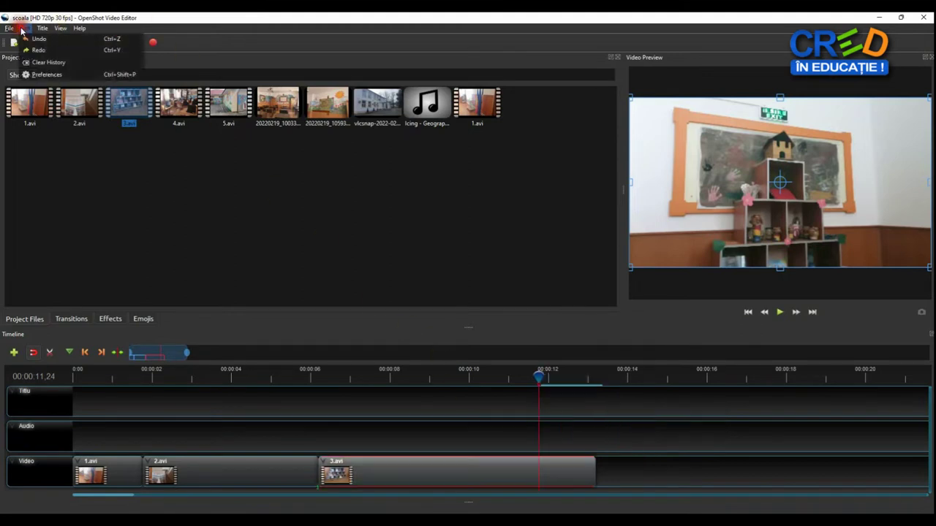
click(67, 75)
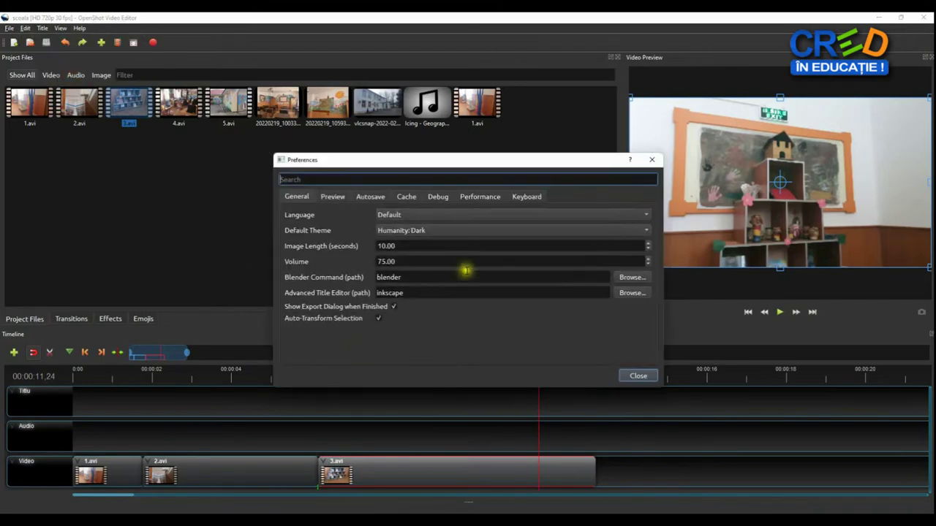
click(536, 202)
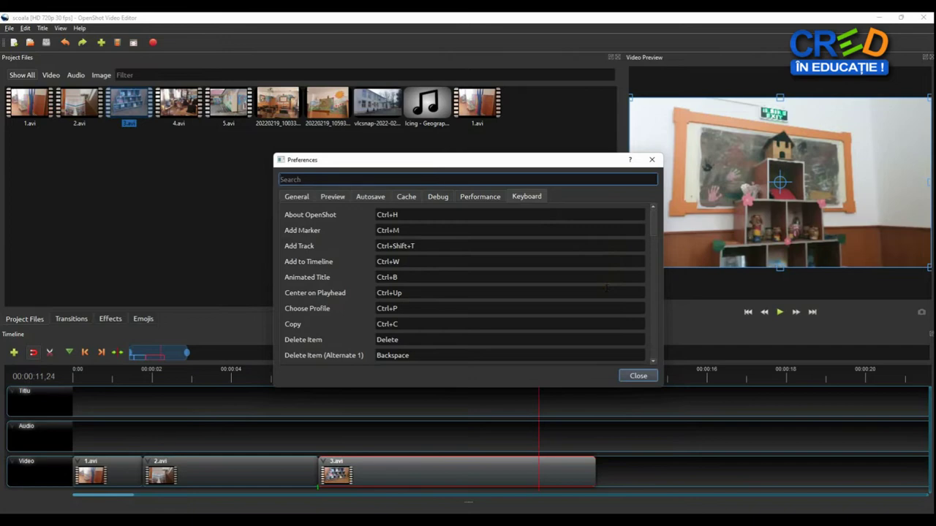
scroll(606, 288, down, 1)
scroll(611, 292, down, 1)
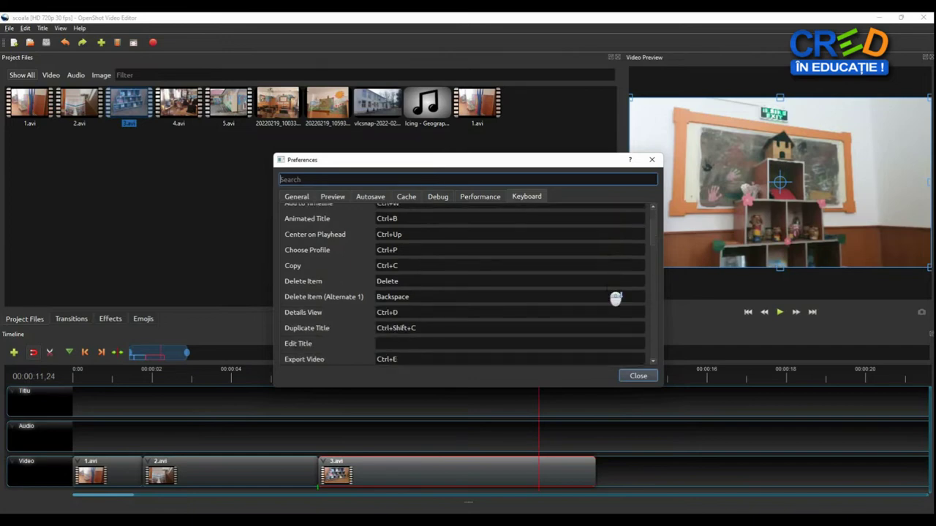
scroll(611, 296, down, 5)
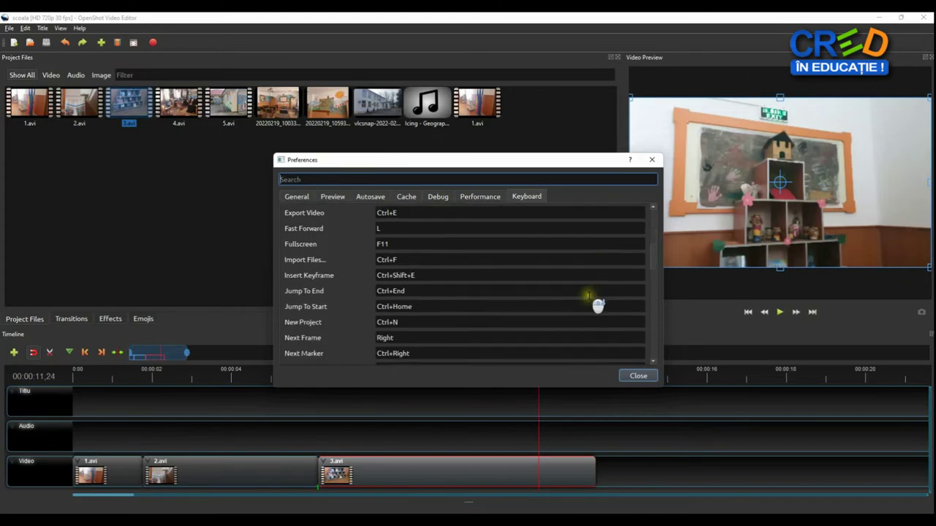
scroll(593, 309, down, 5)
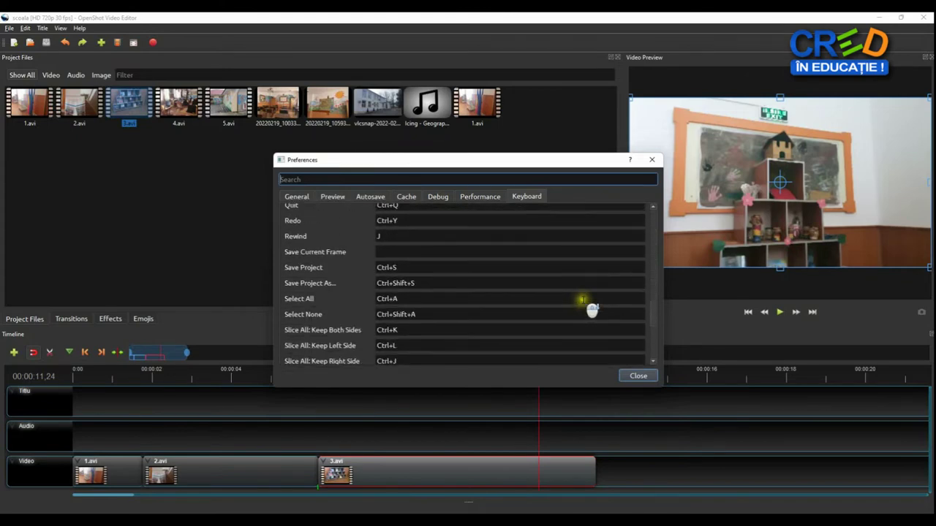
scroll(593, 310, down, 3)
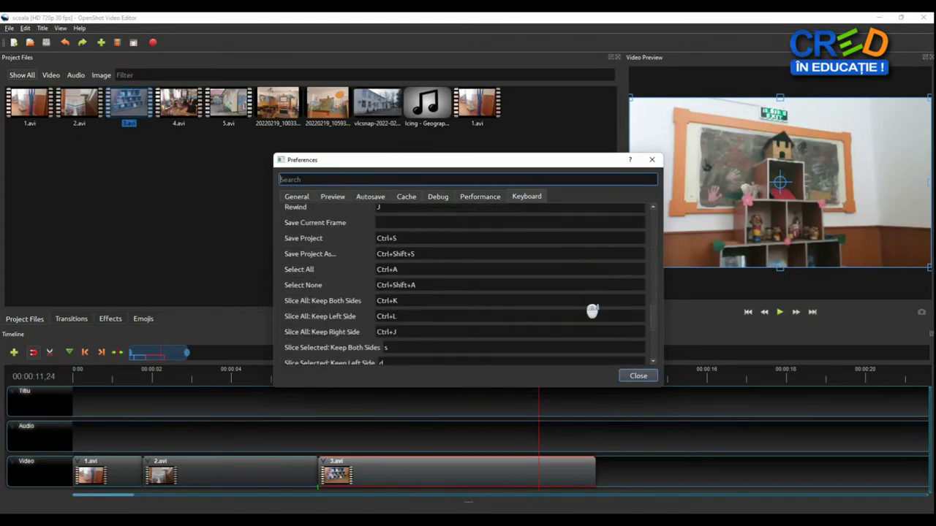
click(651, 377)
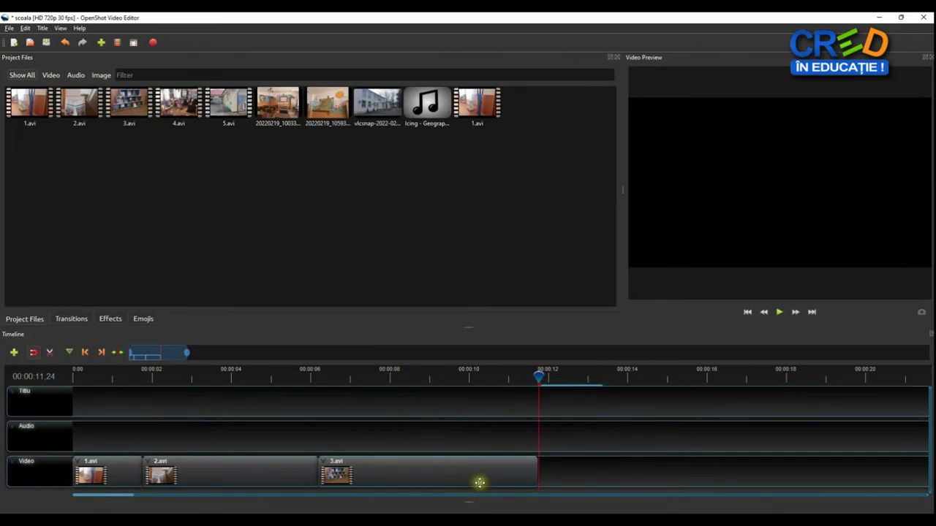
- Move 3.avi earlier to overlap the end of 2.avi by about one second, and delete the automatically added transition
drag(470, 478, 427, 477)
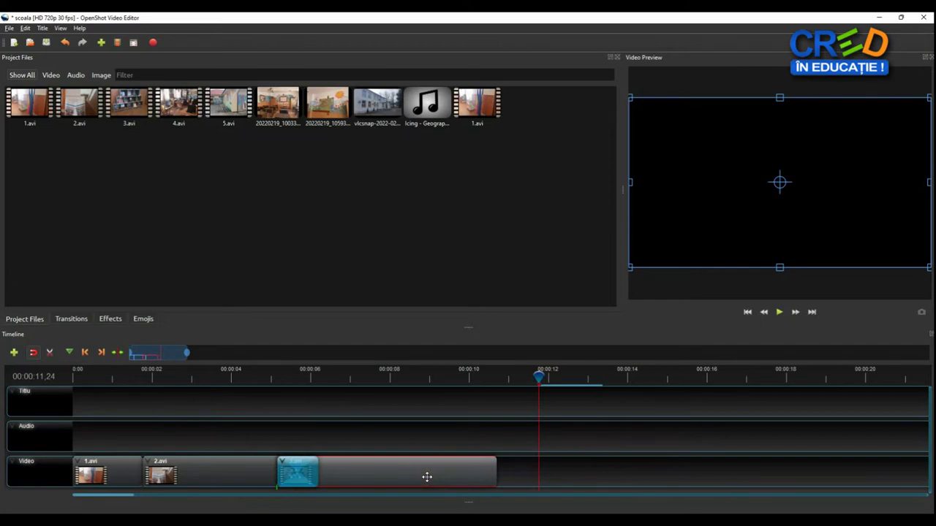
click(418, 478)
click(295, 476)
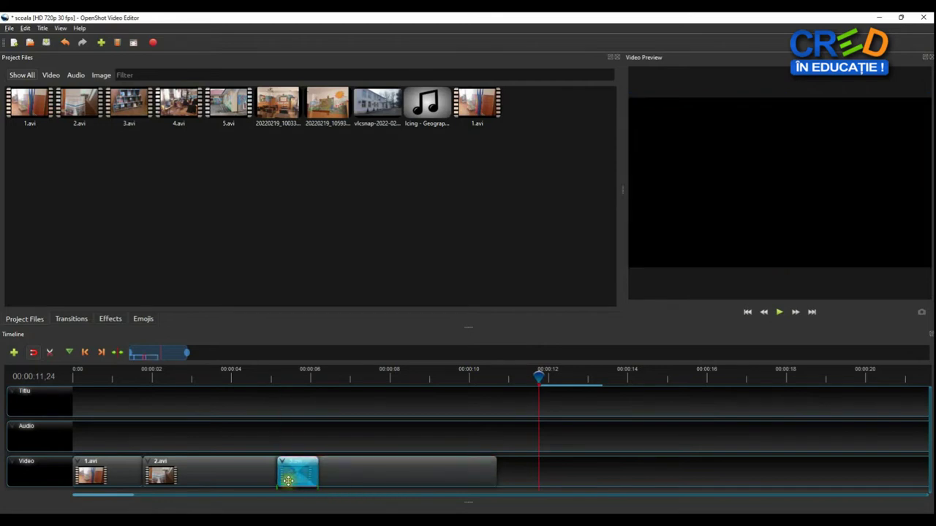
key(Delete)
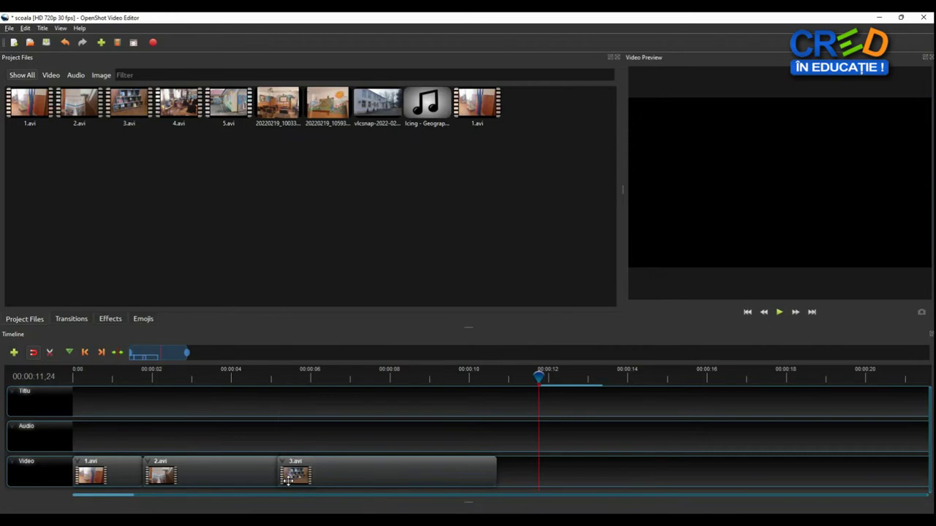
- Add a Wipe bottom to top transition at the start of 3.avi and shorten it to the overlap with 2.avi
click(70, 319)
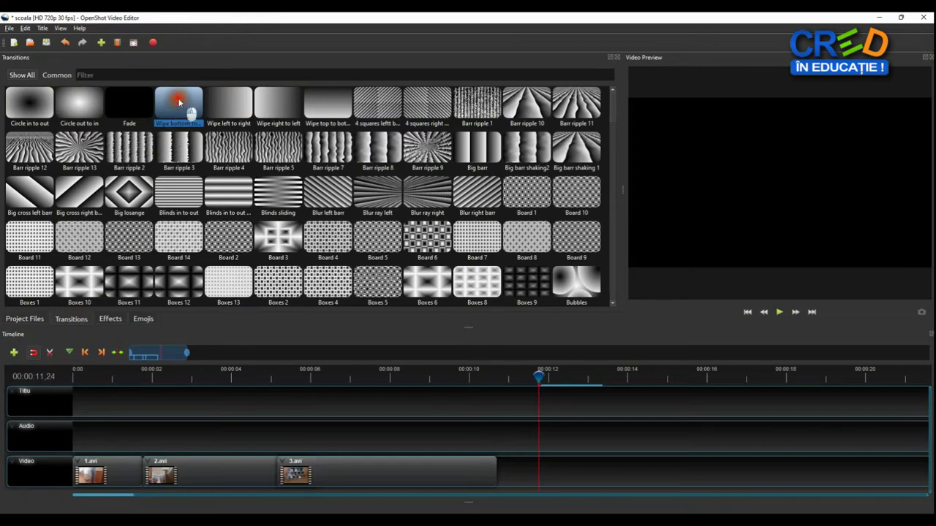
drag(179, 103, 284, 472)
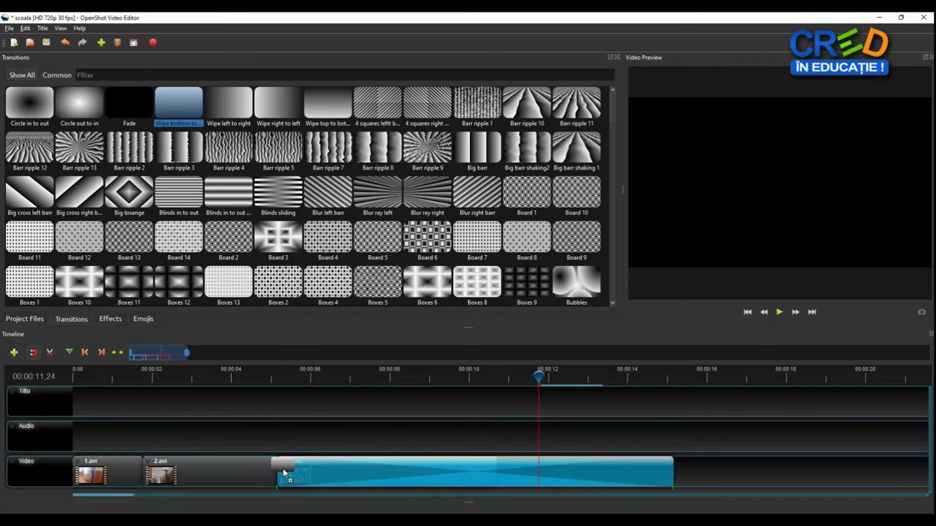
drag(283, 473, 286, 474)
drag(680, 475, 320, 477)
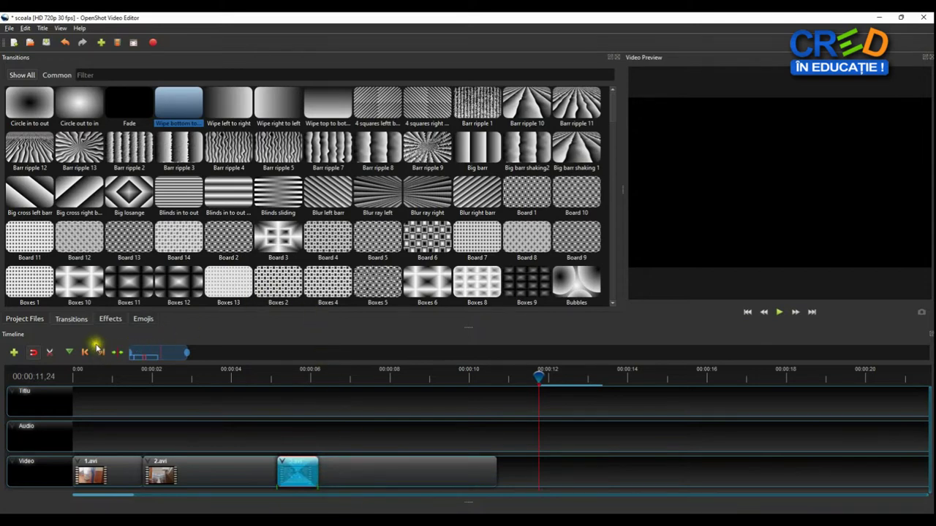
- Apply the Brightness & Contrast effect to the 2.avi clip and open the effect's properties
click(110, 319)
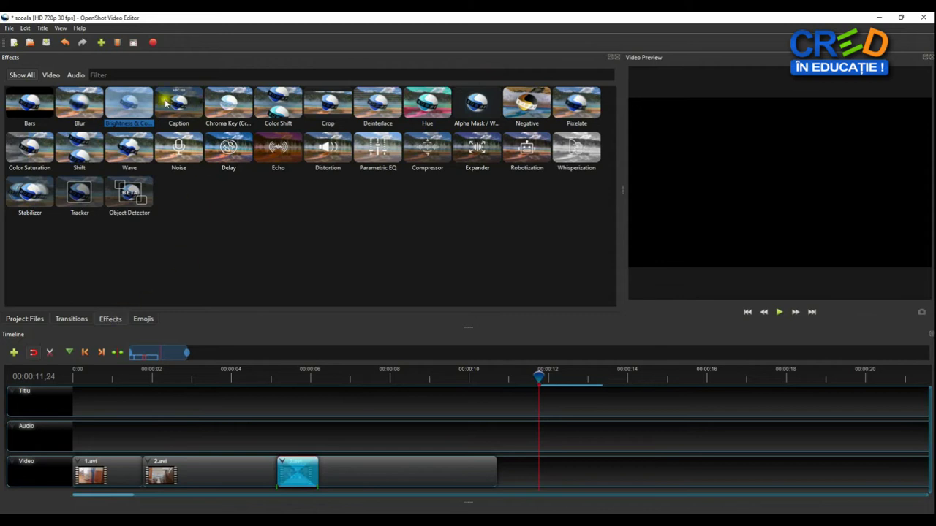
drag(130, 104, 179, 478)
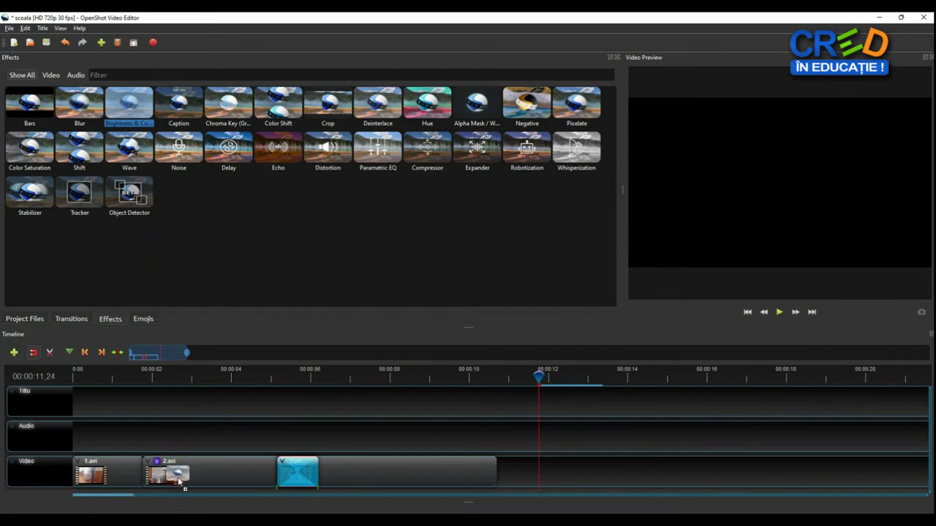
drag(178, 477, 177, 477)
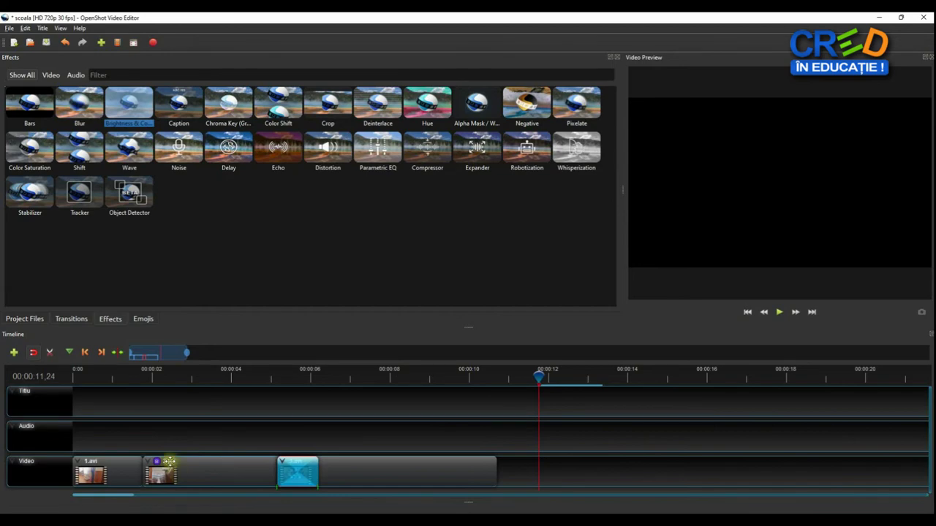
right_click(156, 462)
click(192, 470)
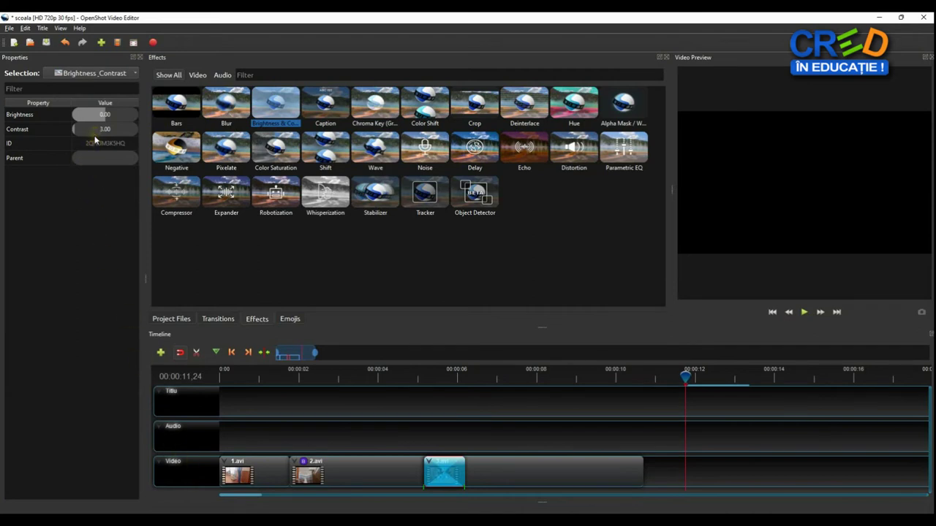
drag(115, 115, 73, 136)
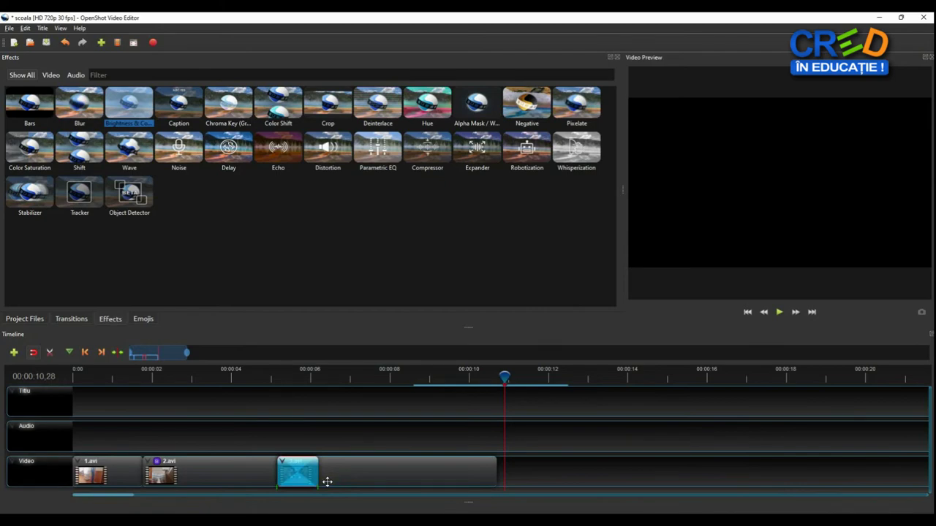
- Append 4.avi, 20220219_100337.jpg, 20220219_105933.jpg, 5.avi and the vlcsnap image end to end after 3.avi on the Video track
click(24, 318)
click(180, 105)
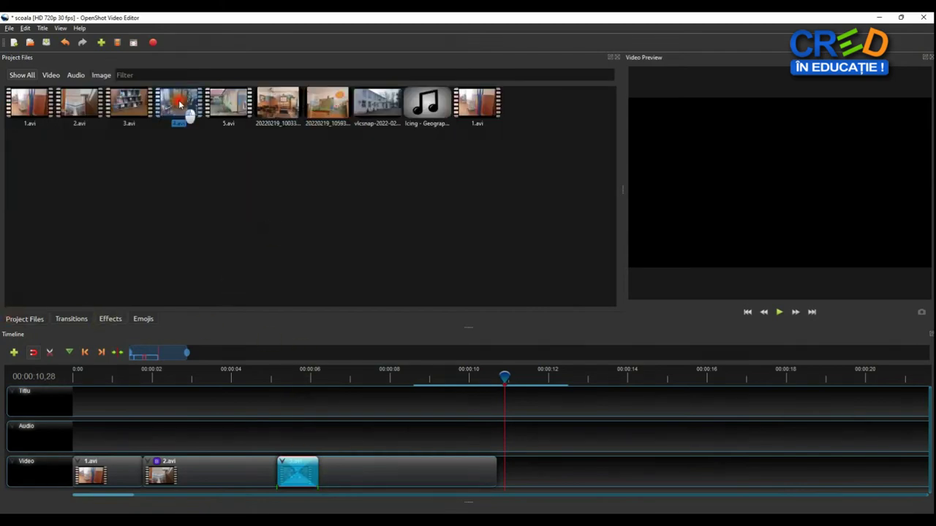
drag(179, 104, 562, 468)
drag(278, 102, 705, 462)
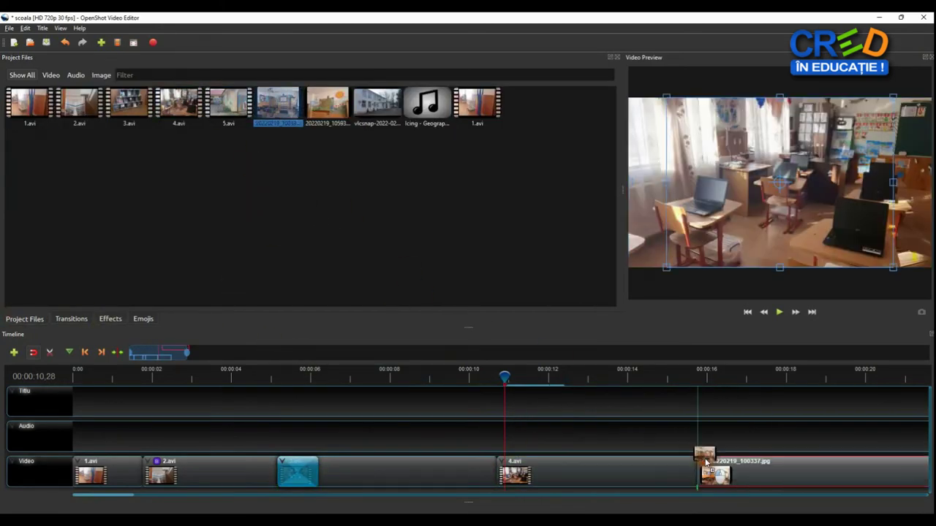
drag(83, 495, 164, 496)
drag(328, 102, 281, 467)
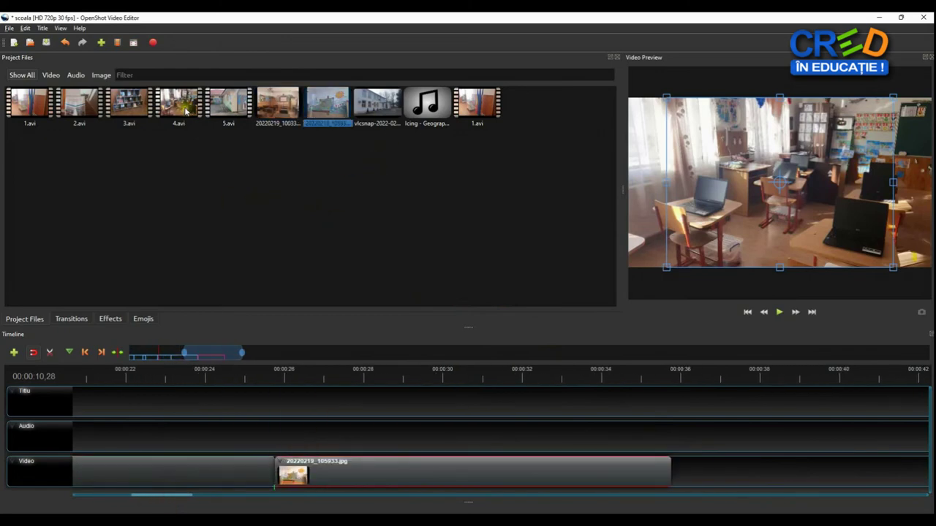
drag(228, 105, 680, 468)
drag(366, 119, 849, 468)
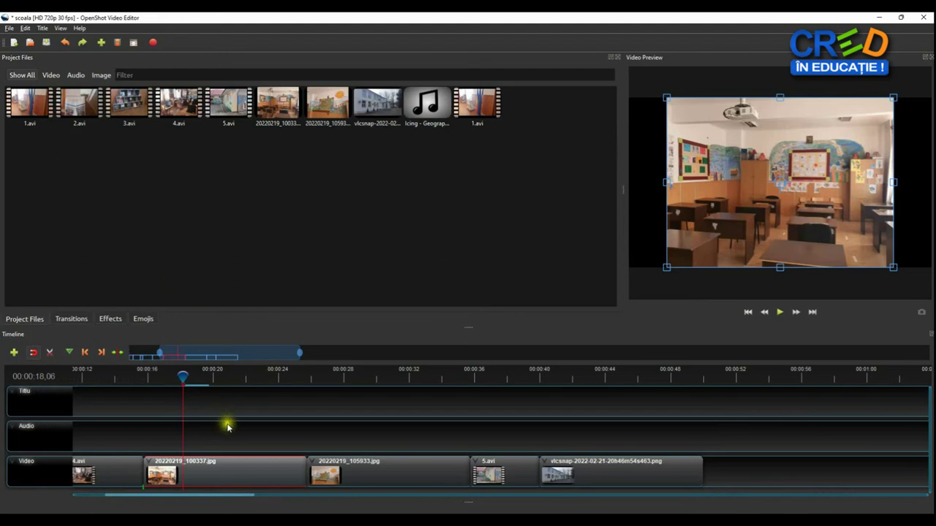
- Set the End property of the 20220219_100337.jpg clip to 3 seconds
click(229, 468)
right_click(214, 477)
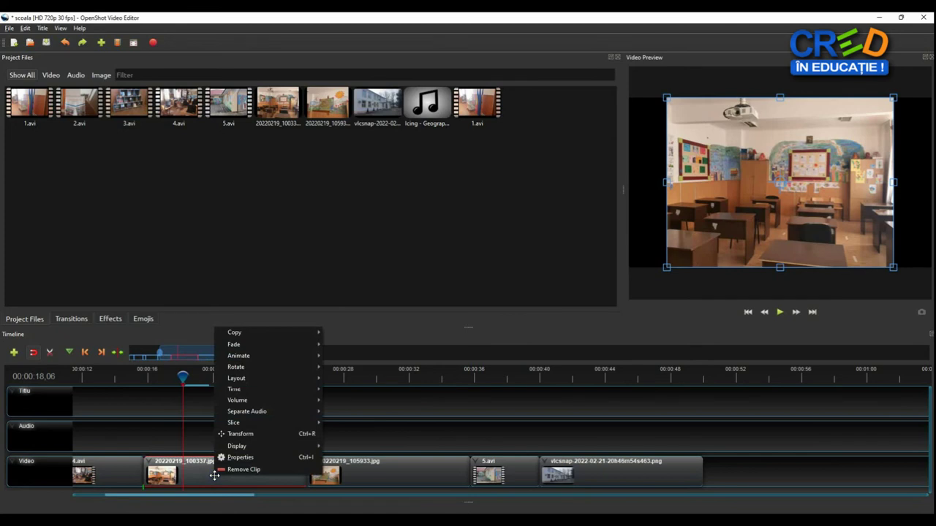
click(261, 458)
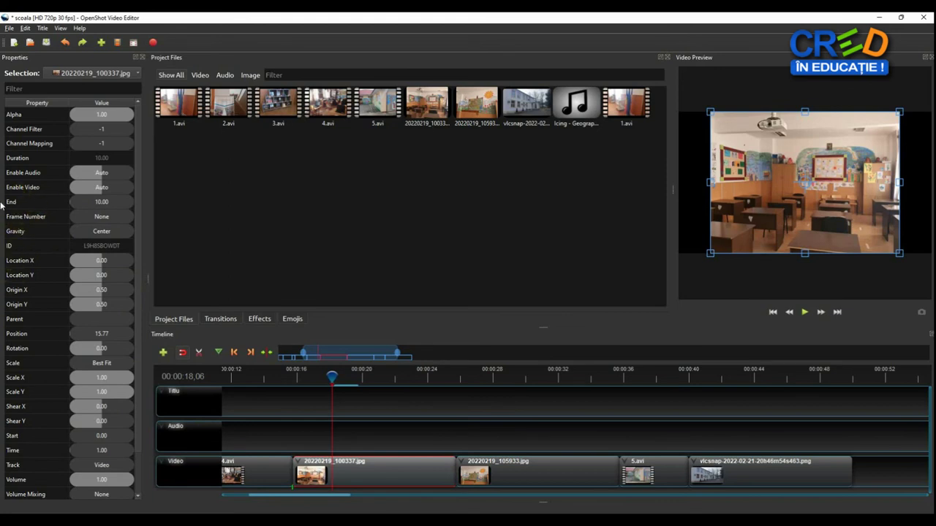
double_click(116, 203)
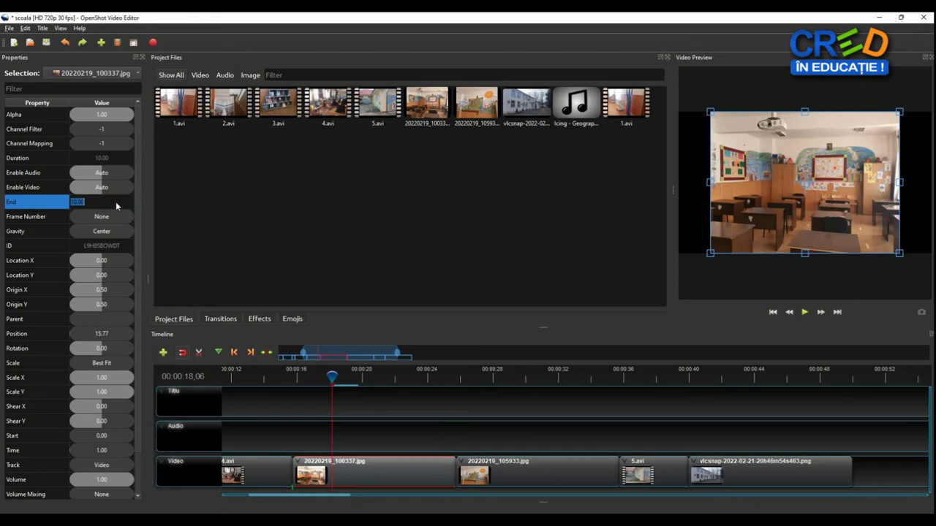
text(3)
key(Return)
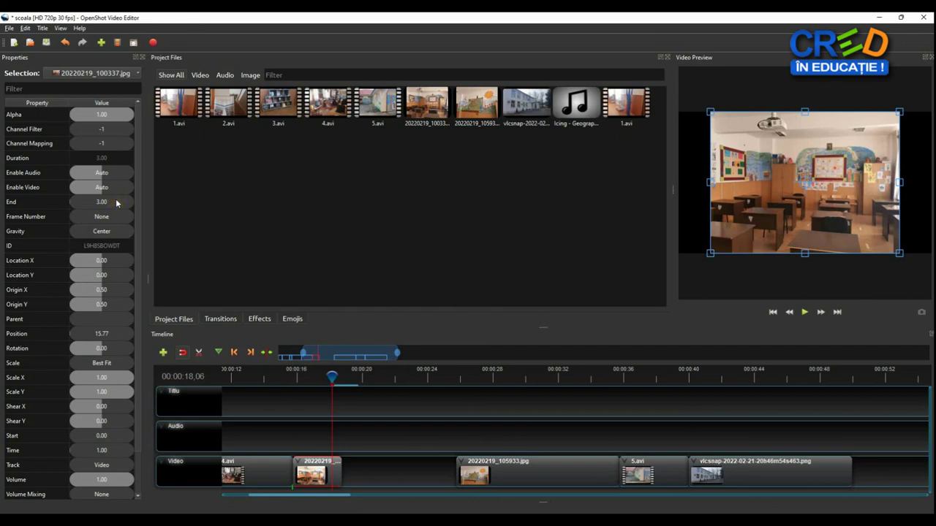
- Set the End property of the 20220219_105933.jpg clip to 3 seconds
click(539, 470)
double_click(100, 202)
text(3)
key(Return)
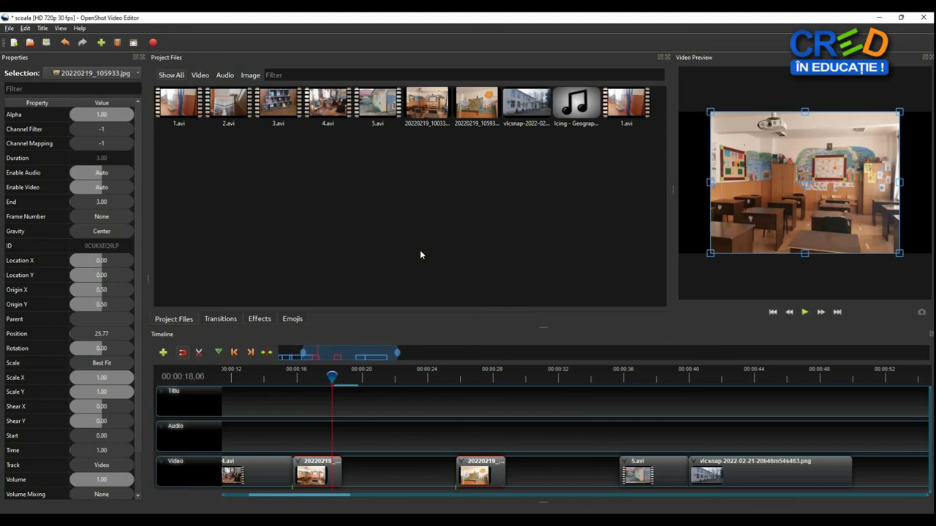
- Close the gaps after 4.avi by moving the two photos, 5.avi and the vlcsnap image directly behind one another
drag(482, 476, 500, 476)
click(445, 476)
click(303, 473)
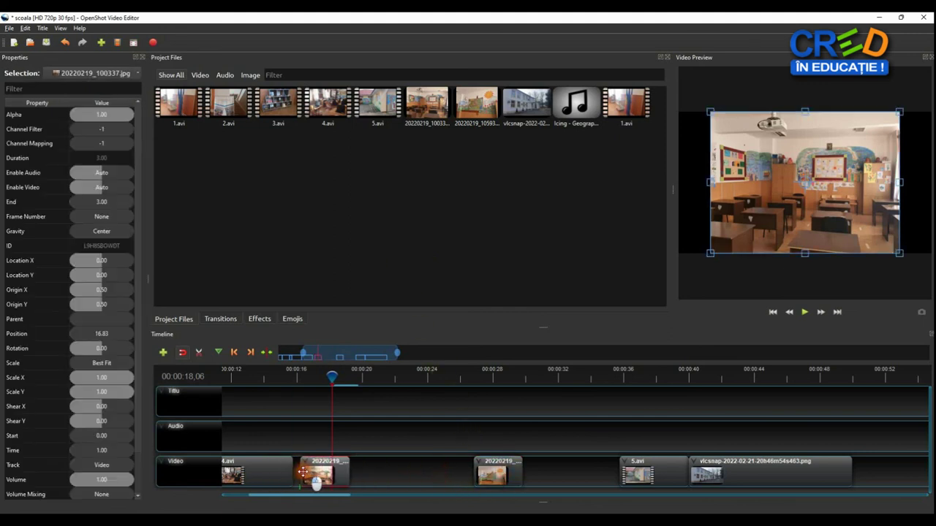
drag(492, 473, 361, 473)
drag(673, 476, 446, 474)
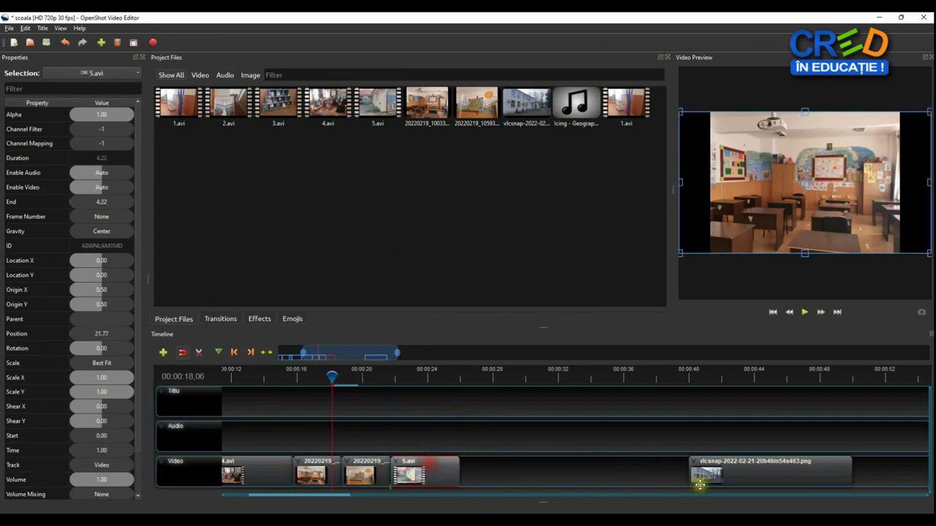
drag(779, 477, 553, 468)
click(692, 477)
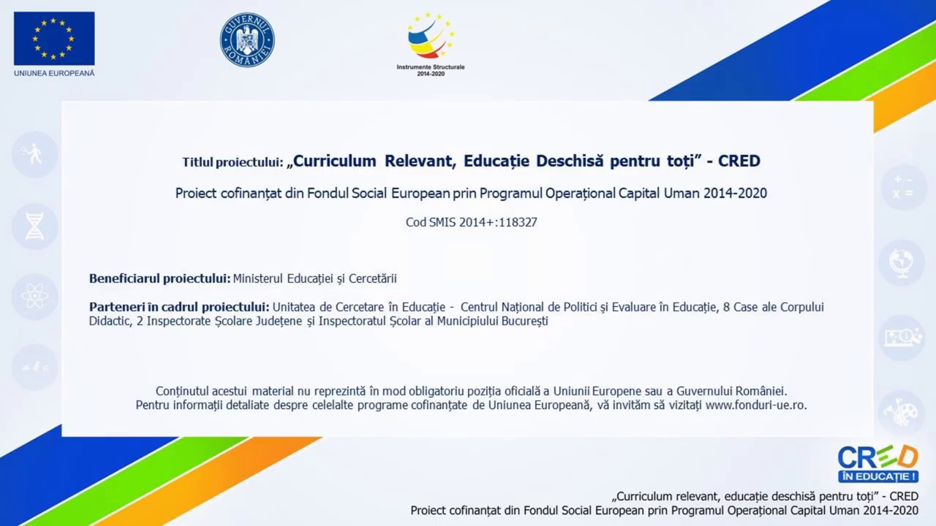